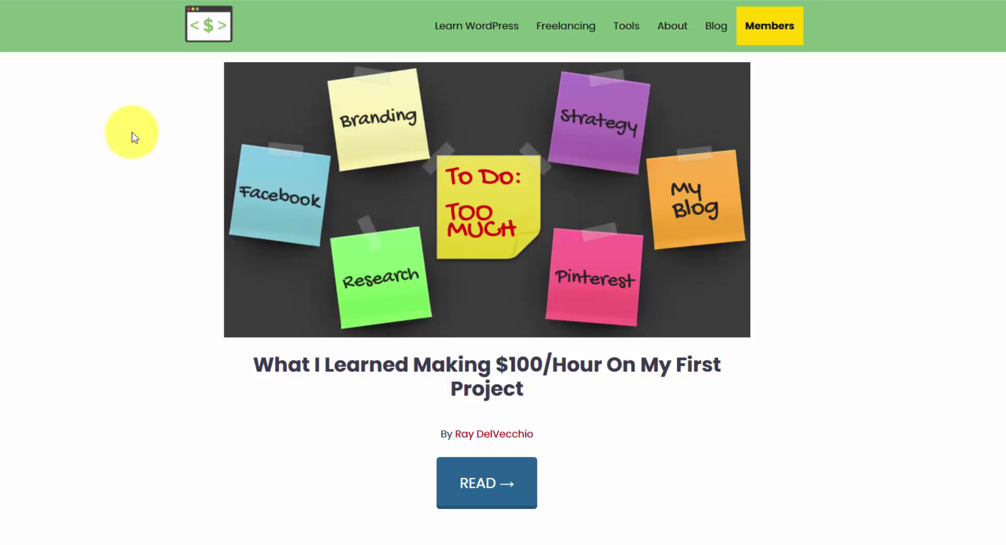
# - Open the developer tools on the blog page, empty the cache and hard reload it, and close the developer tools
pyautogui.rightClick(74, 126)
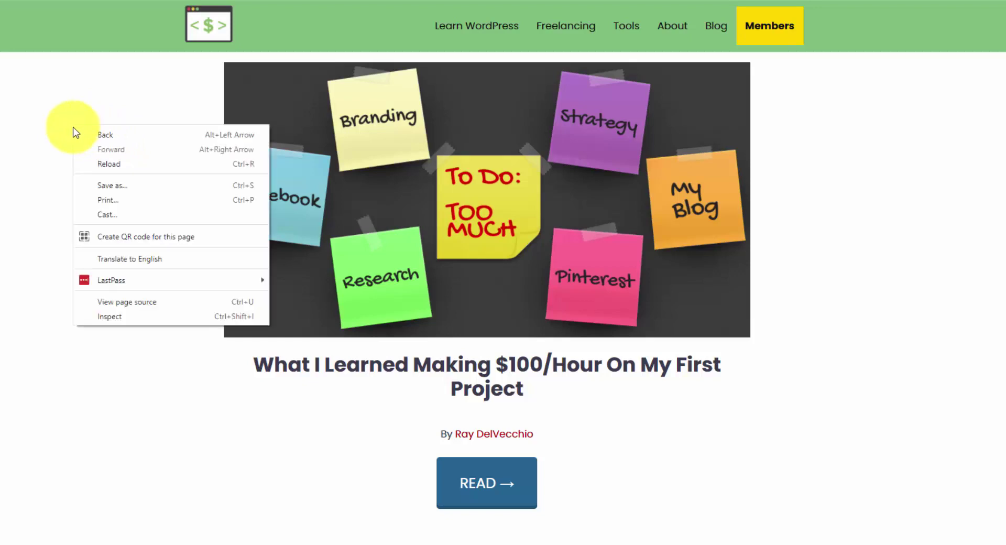
pyautogui.click(134, 315)
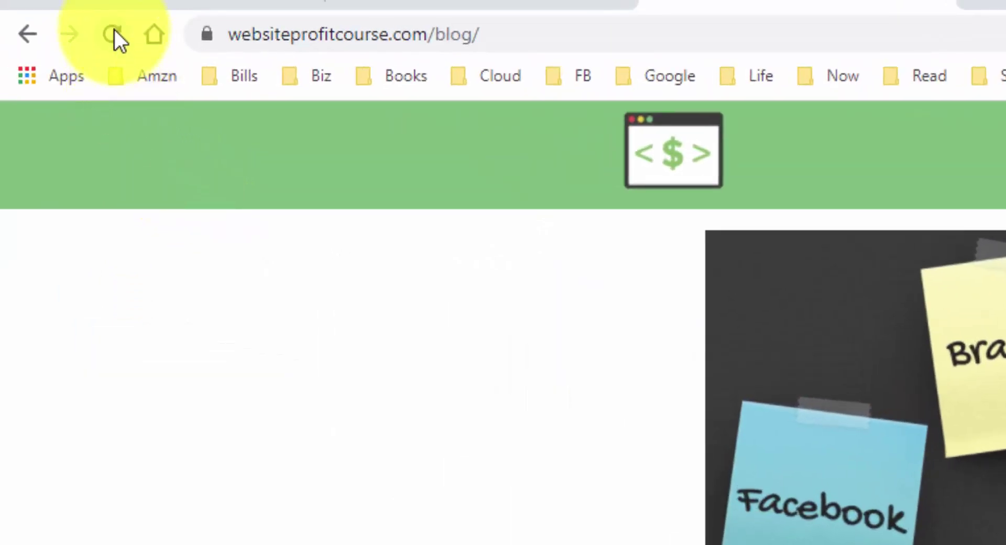
pyautogui.click(114, 33)
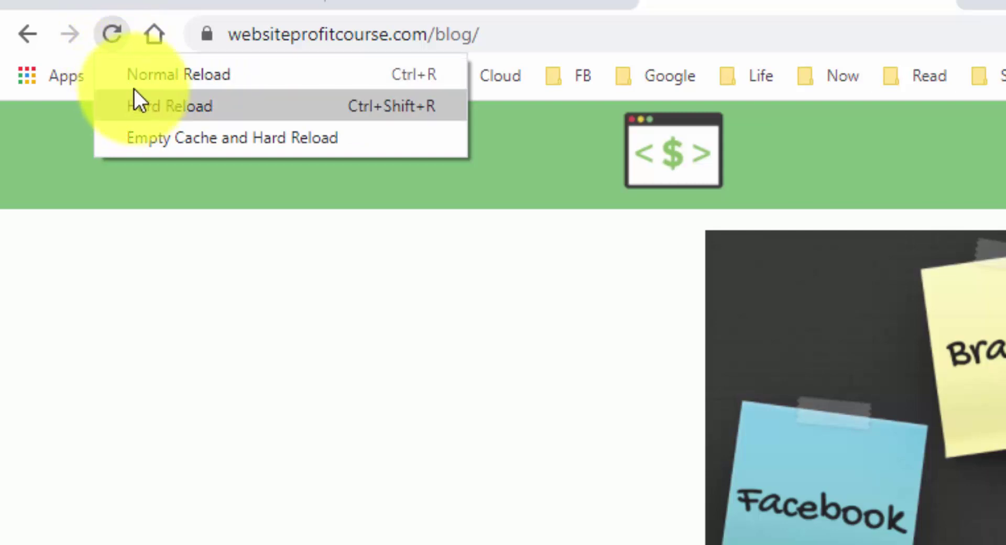
pyautogui.click(159, 137)
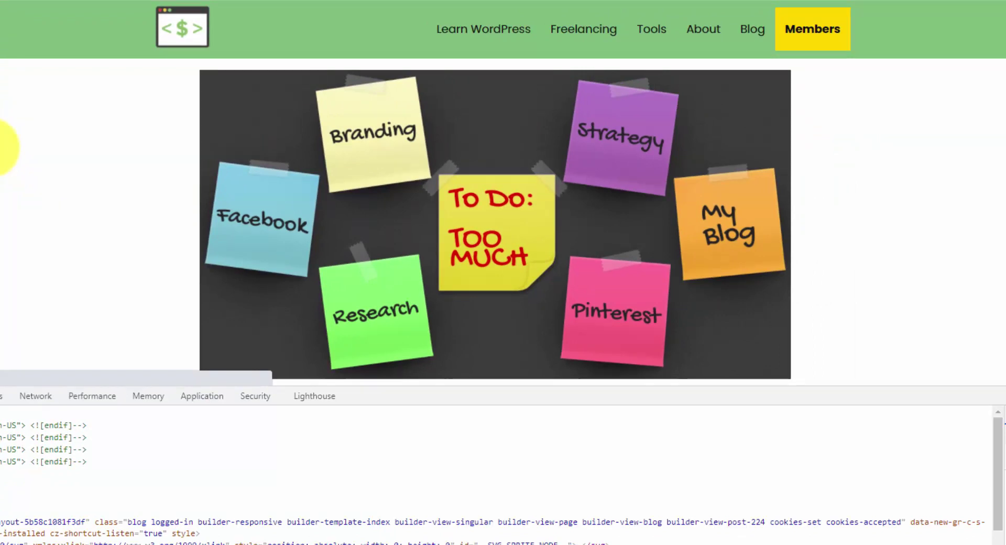
pyautogui.press('F12')
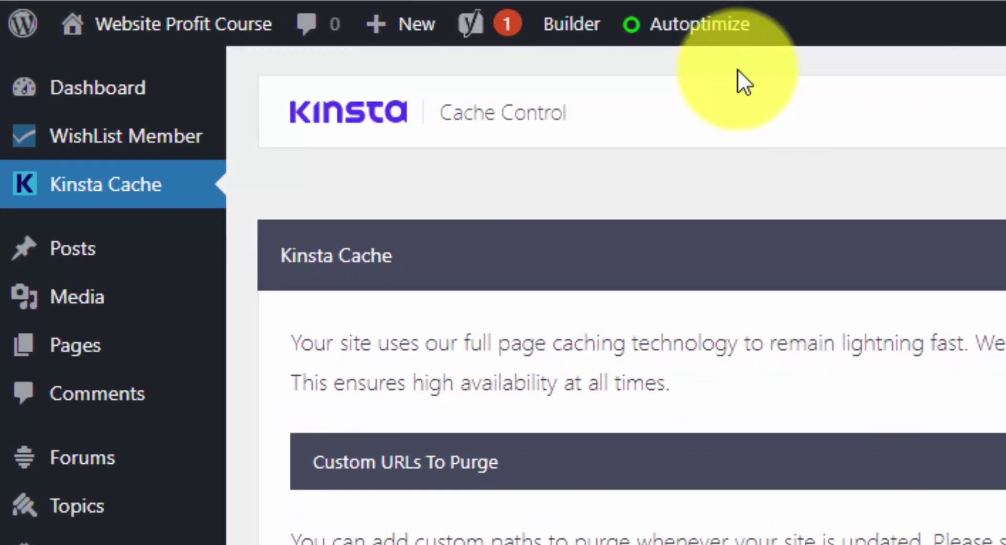
pyautogui.moveTo(724, 38)
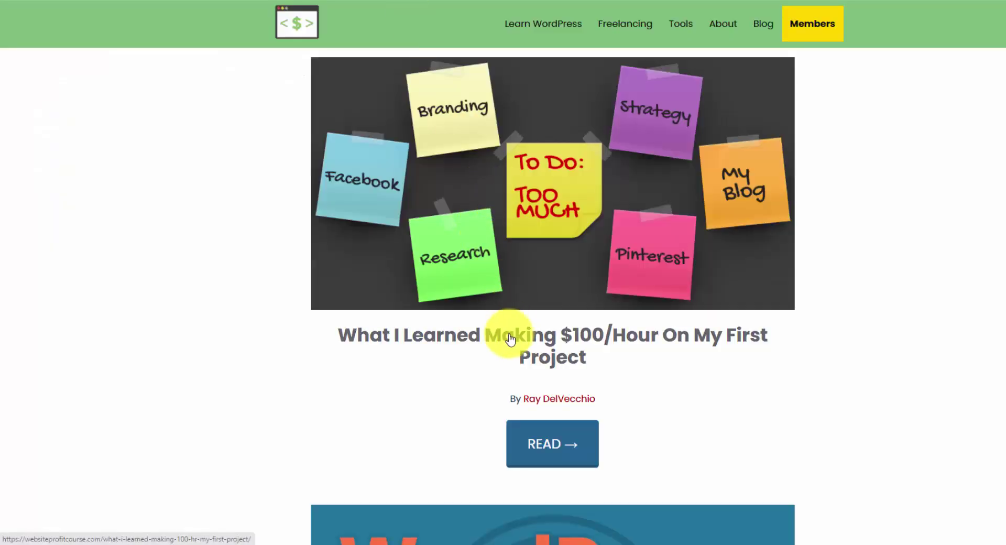
# - Inspect the "What I Learned Making $100/Hour On My First Project" post title and examine its h3 font-size and .entry-title style rules
pyautogui.rightClick(508, 334)
pyautogui.click(588, 443)
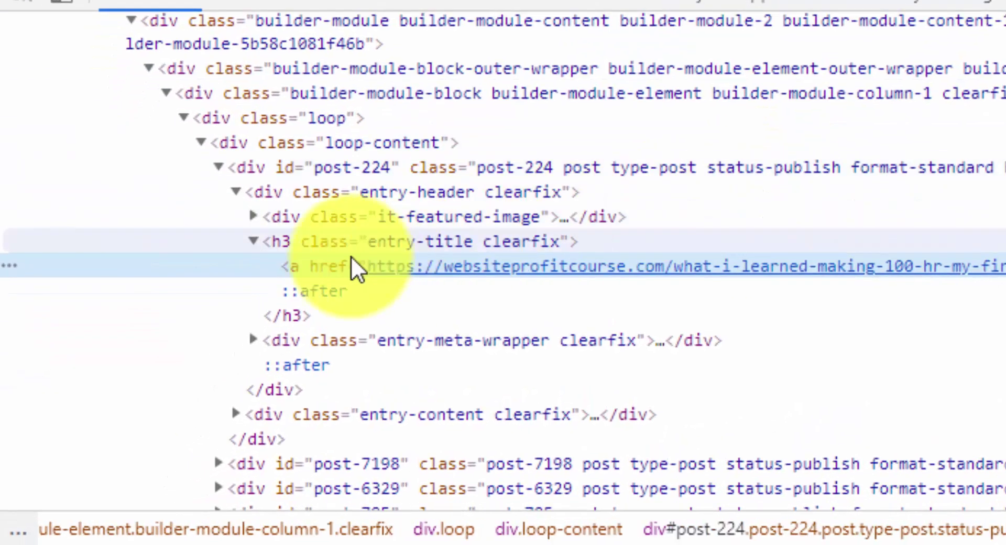
pyautogui.click(272, 292)
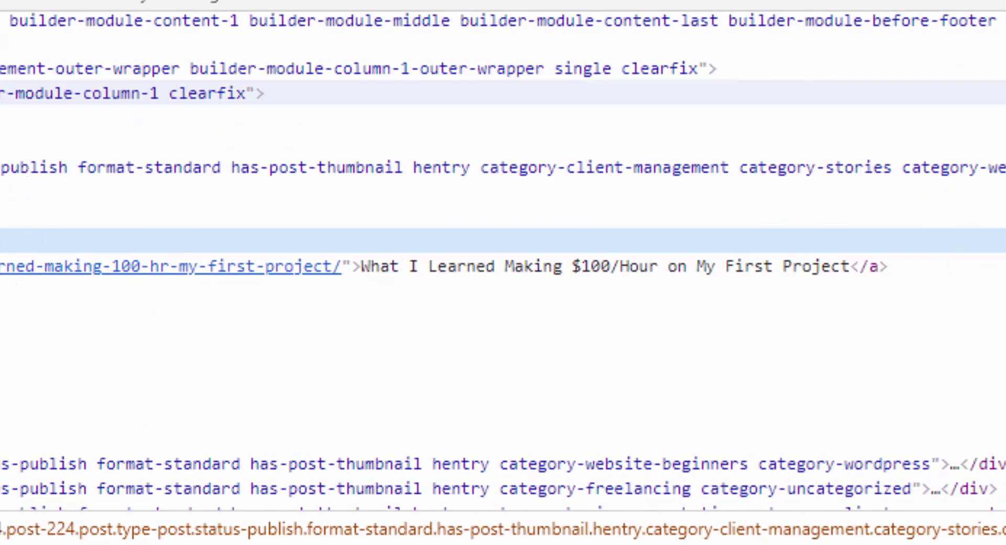
pyautogui.moveTo(759, 96); pyautogui.dragTo(369, 88)
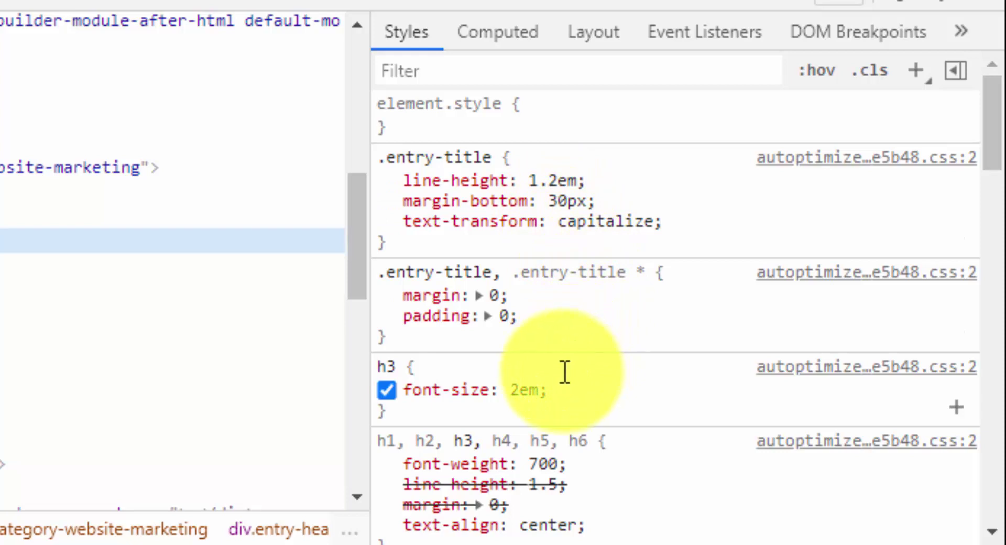
pyautogui.moveTo(573, 391); pyautogui.dragTo(417, 391)
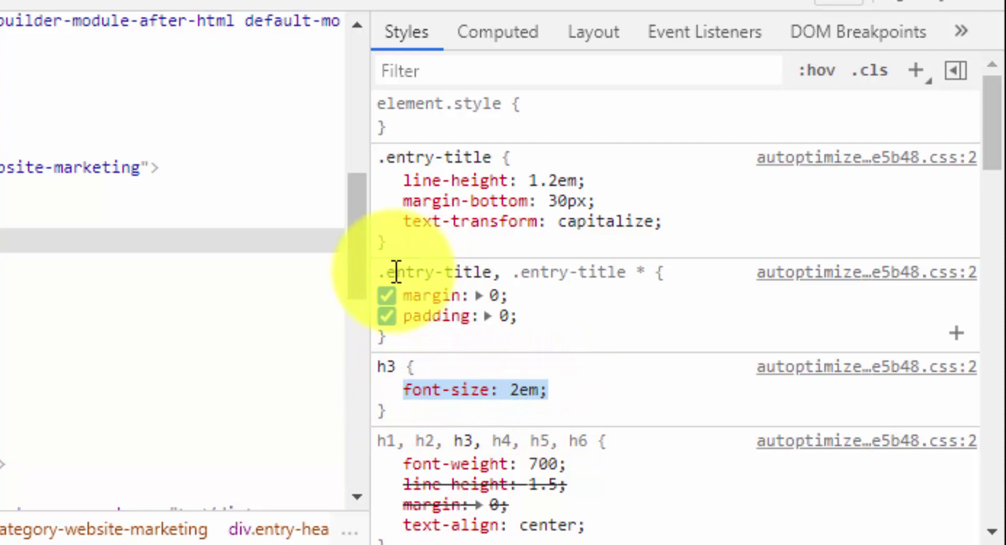
pyautogui.click(380, 272)
pyautogui.click(500, 277)
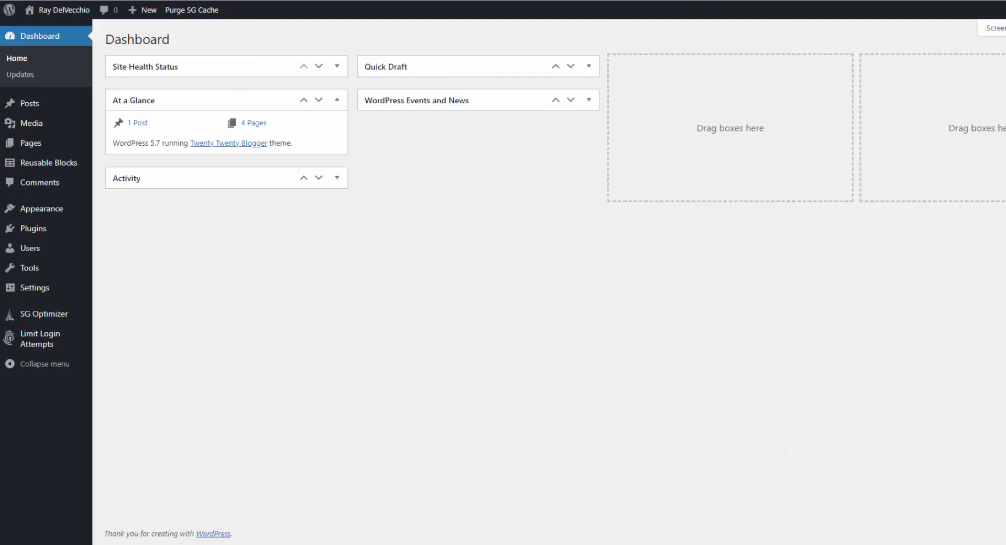
# - Open the Additional CSS section of the theme customizer
pyautogui.moveTo(68, 209)
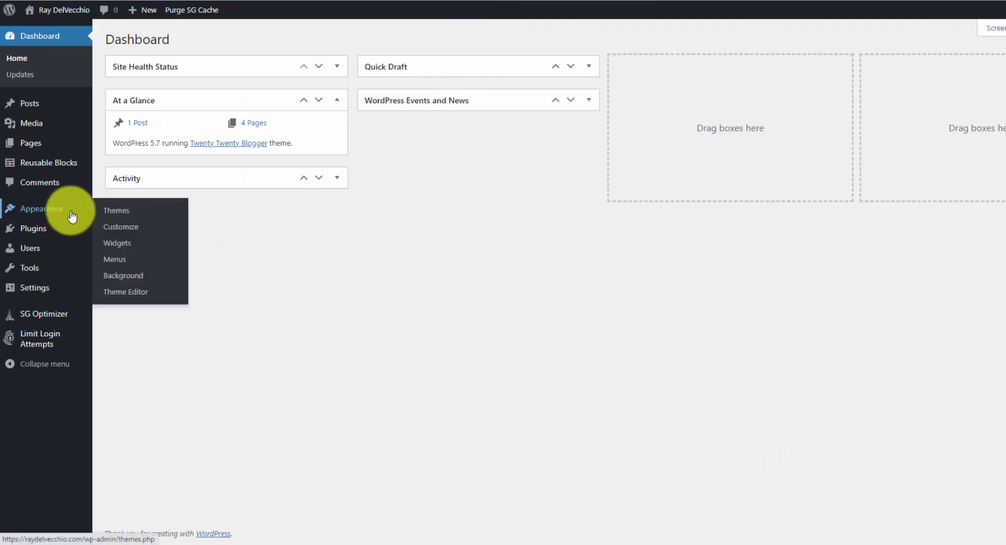
pyautogui.click(130, 224)
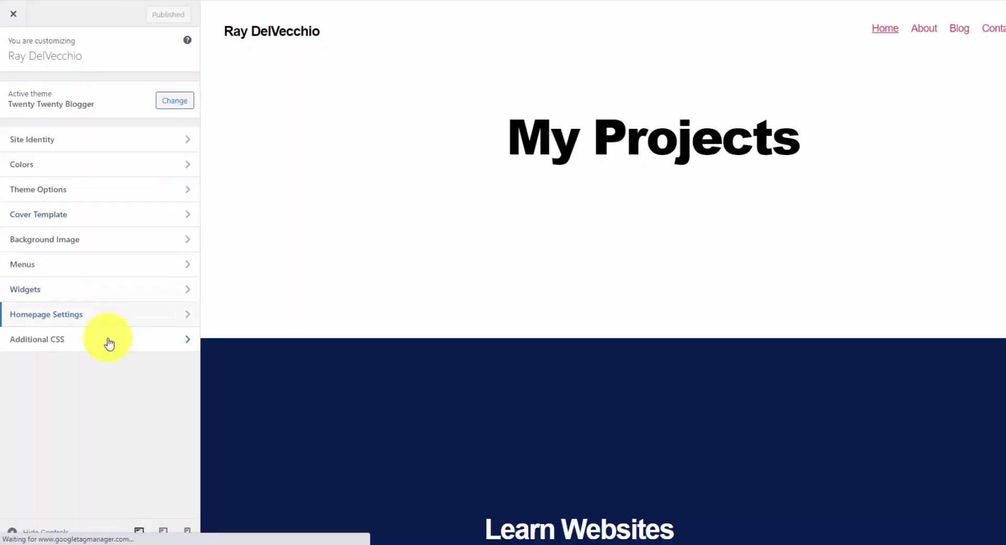
pyautogui.click(109, 343)
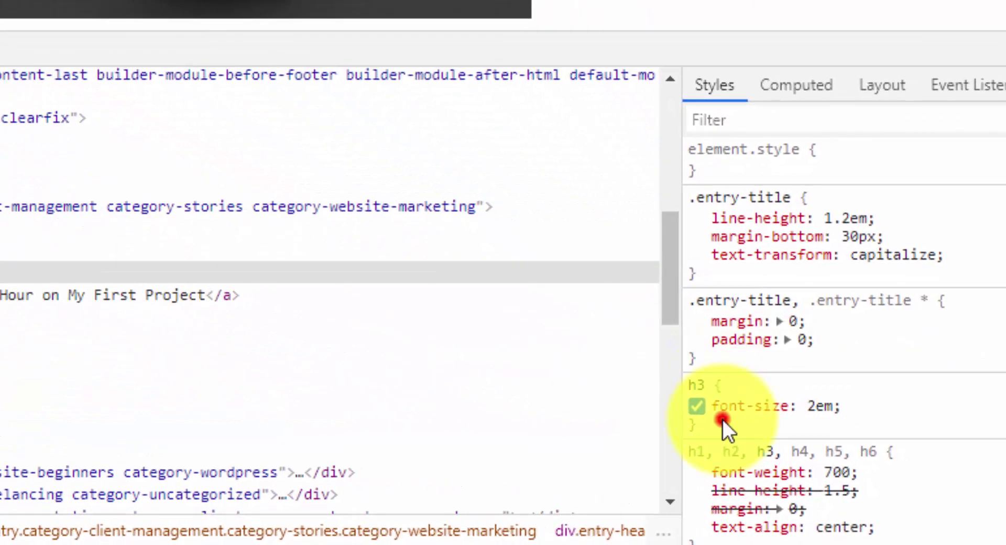
# - Copy the .entry-title selector from the inspected heading's style rules
pyautogui.tripleClick(837, 462)
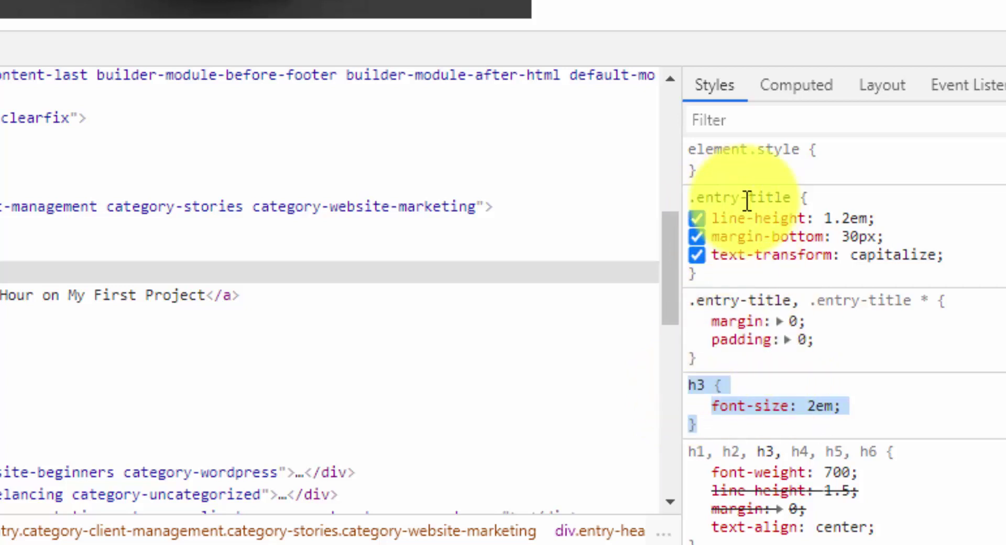
pyautogui.click(797, 198)
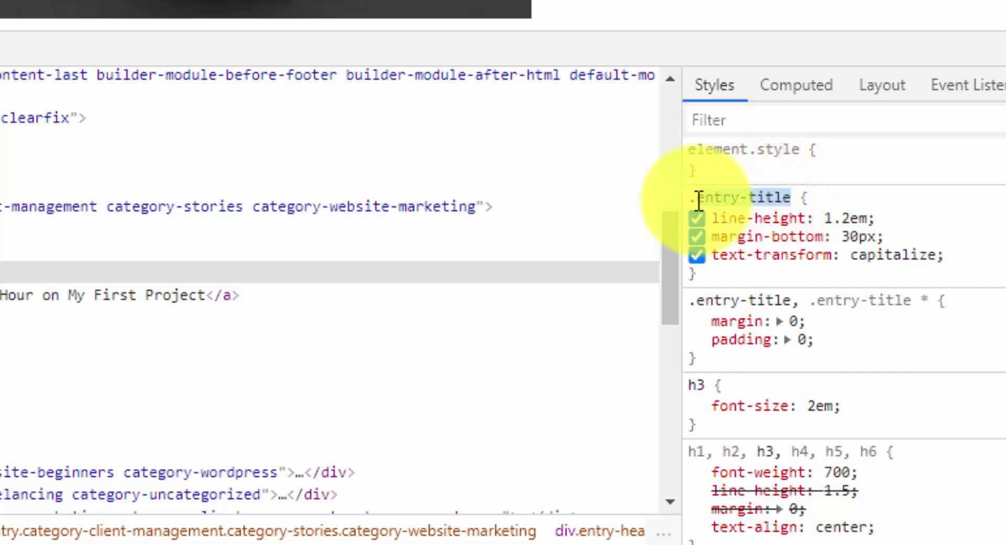
pyautogui.moveTo(702, 199); pyautogui.dragTo(792, 197)
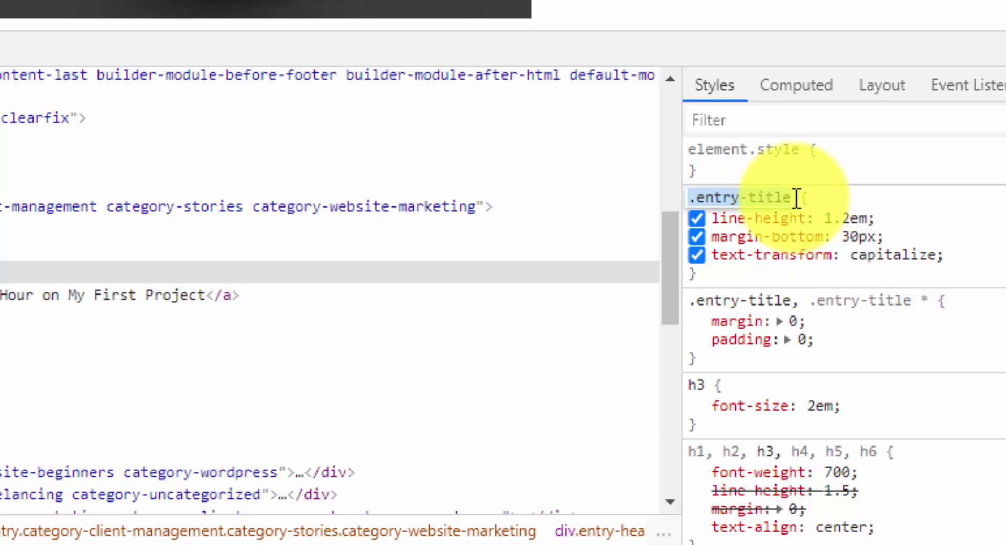
pyautogui.click(837, 197)
pyautogui.click(790, 197)
pyautogui.hotkey('ctrl', 'c')
# - Add an empty ".entry-title a {}" rule below the #site-footer rule in the additional CSS
pyautogui.click(403, 385)
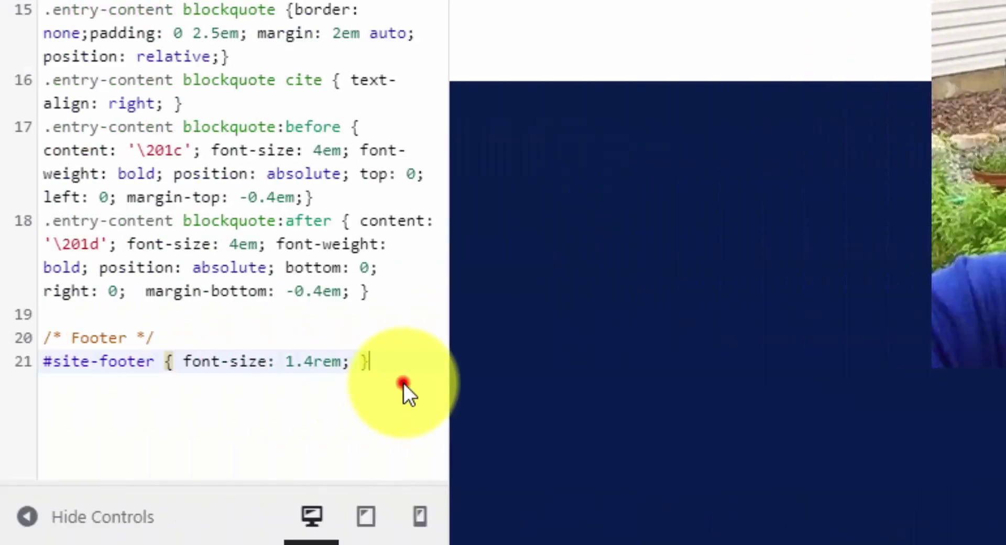
pyautogui.press('Return')
pyautogui.press('Return')
pyautogui.hotkey('ctrl', 'v')
pyautogui.write('{}')
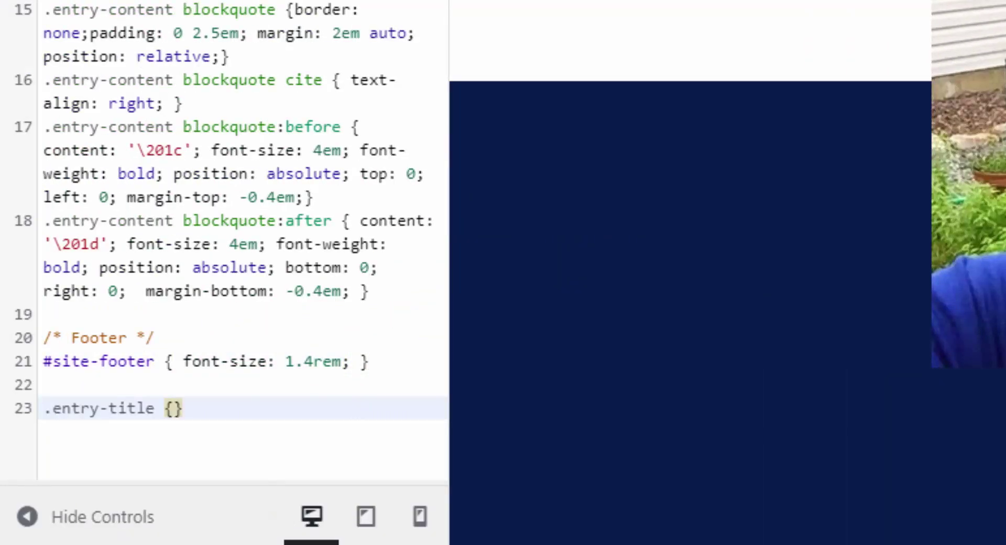
pyautogui.press('Left')
pyautogui.press('Left')
pyautogui.press('Left')
pyautogui.write('a')
# - Highlight the "a" part and the ".entry-title" part of the new rule's selector in turn
pyautogui.press('Left')
pyautogui.press('Left')
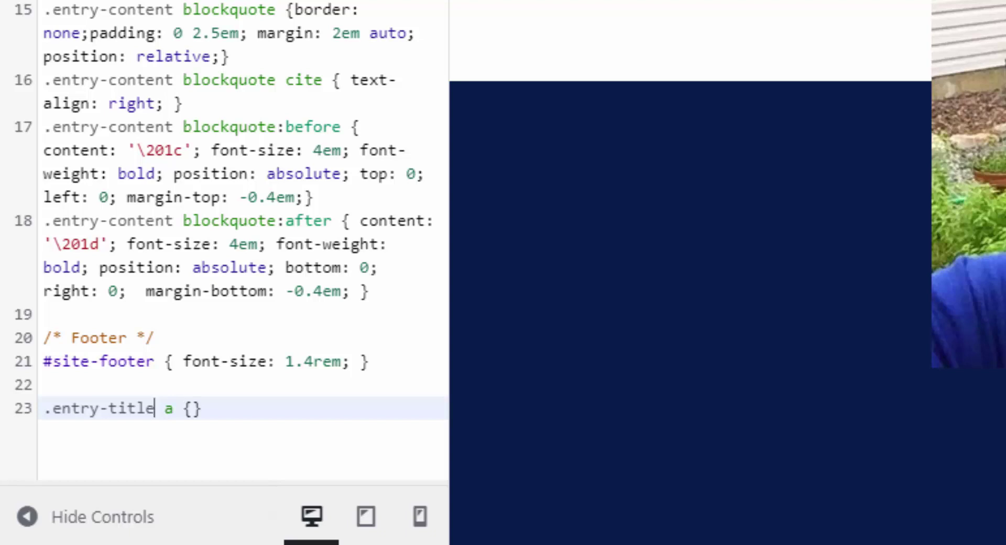
pyautogui.hotkey('shift', 'Right')
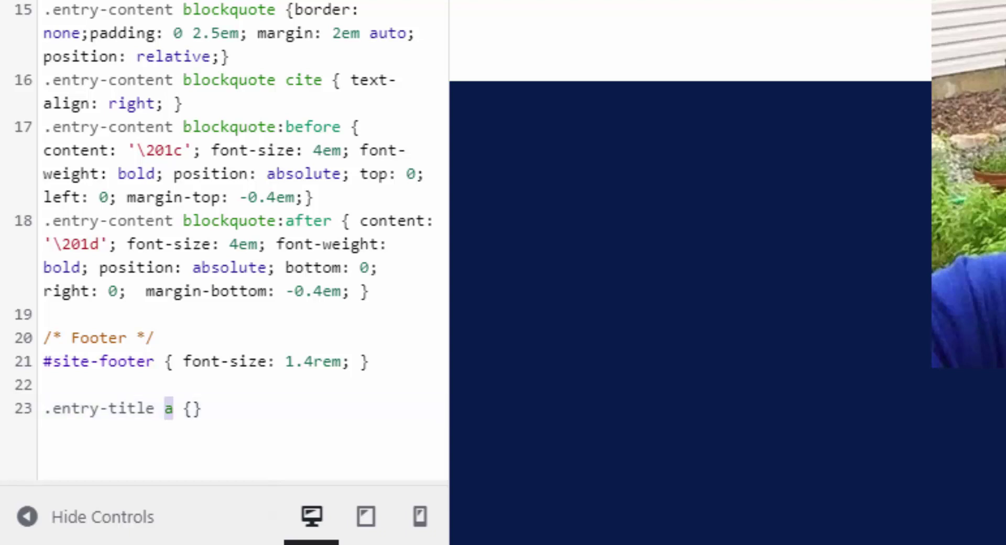
pyautogui.press('Left')
pyautogui.press('Left')
pyautogui.hotkey('shift', 'Left')
pyautogui.hotkey('shift', 'Left')
pyautogui.hotkey('shift', 'Left')
pyautogui.hotkey('shift', 'Left')
pyautogui.hotkey('shift', 'Left')
pyautogui.hotkey('shift', 'Left')
pyautogui.hotkey('shift', 'Left')
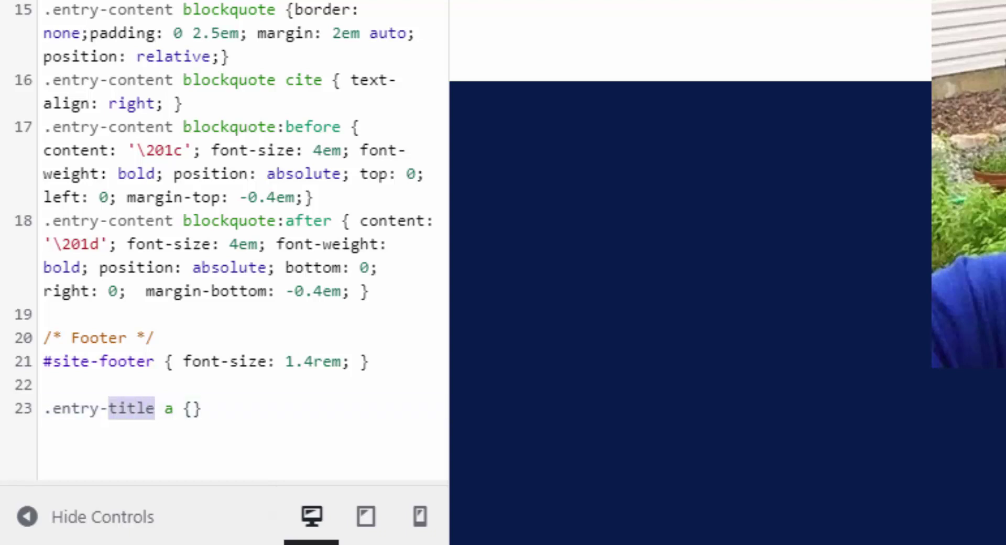
pyautogui.hotkey('shift', 'Left')
pyautogui.hotkey('shift', 'Left')
pyautogui.hotkey('shift', 'Left')
pyautogui.hotkey('shift', 'Left')
pyautogui.hotkey('shift', 'Left')
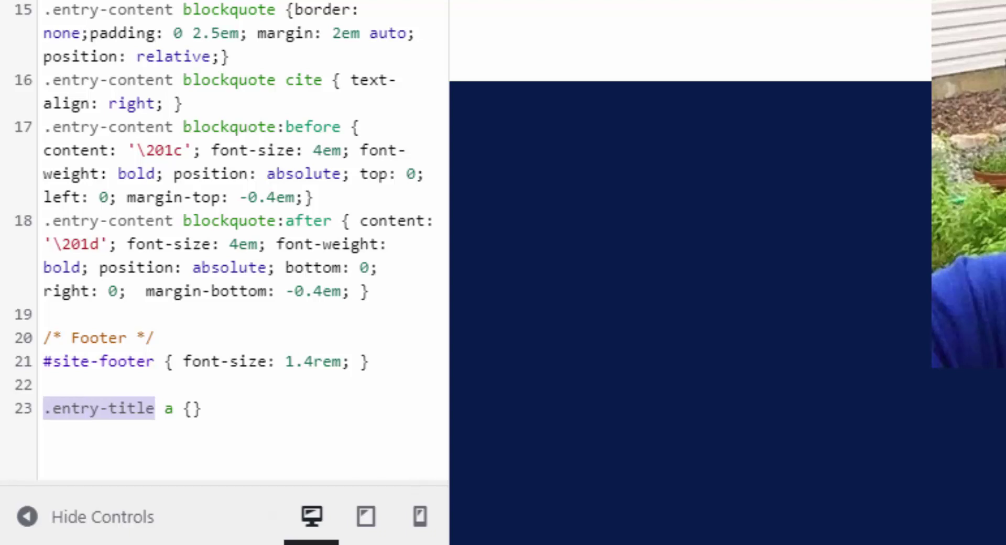
# - Copy the font-size: 1.4rem declaration from the #site-footer rule into the .entry-title a rule and mark it !important
pyautogui.press('Up')
pyautogui.click(182, 361)
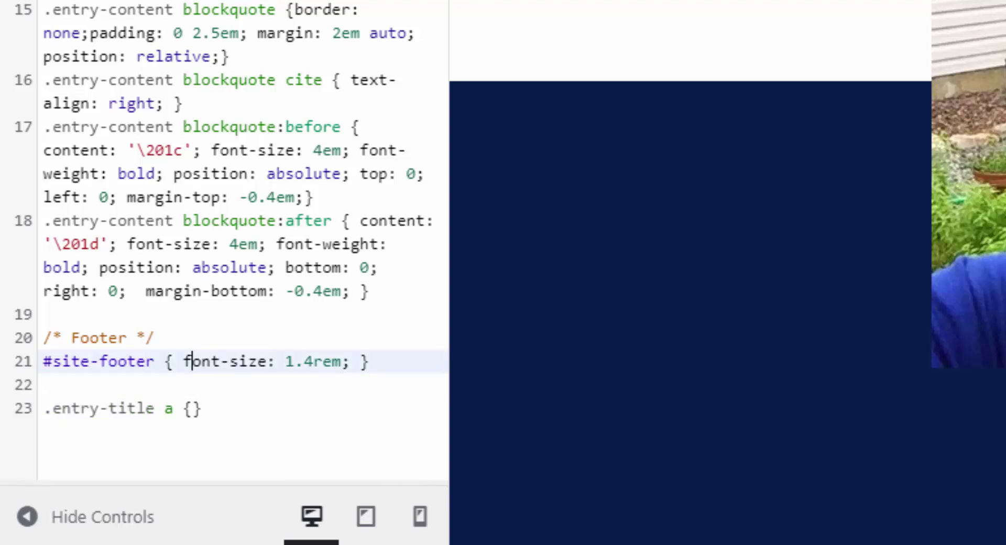
pyautogui.hotkey('shift', 'Right')
pyautogui.hotkey('shift', 'Right')
pyautogui.hotkey('shift', 'Right')
pyautogui.hotkey('shift', 'Right')
pyautogui.hotkey('shift', 'Right')
pyautogui.hotkey('shift', 'Right')
pyautogui.hotkey('shift', 'Right')
pyautogui.hotkey('shift', 'Right')
pyautogui.hotkey('shift', 'Right')
pyautogui.hotkey('shift', 'Right')
pyautogui.hotkey('shift', 'Right')
pyautogui.hotkey('shift', 'Right')
pyautogui.hotkey('shift', 'Right')
pyautogui.hotkey('shift', 'Right')
pyautogui.hotkey('shift', 'Right')
pyautogui.hotkey('shift', 'Right')
pyautogui.hotkey('shift', 'Right')
pyautogui.hotkey('shift', 'Right')
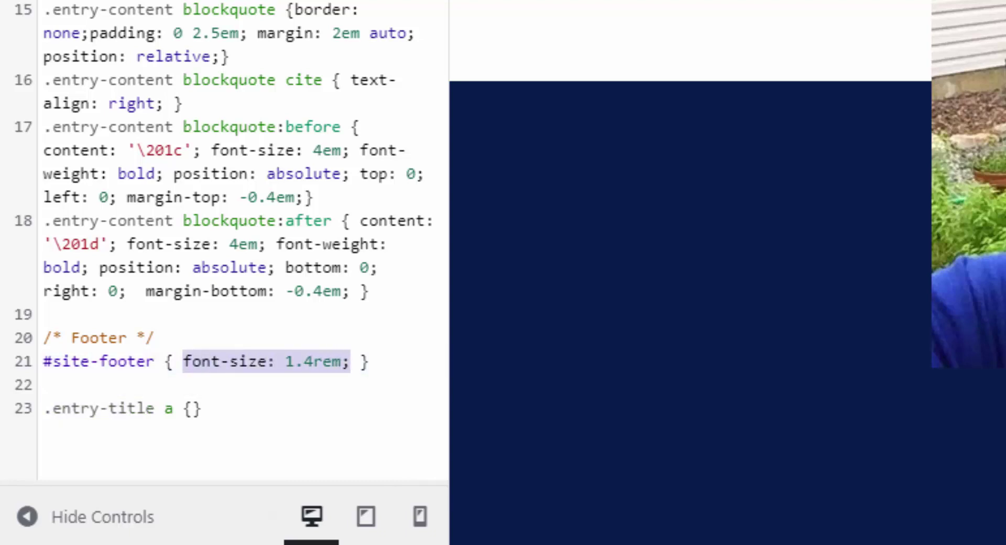
pyautogui.hotkey('ctrl', 'c')
pyautogui.press('Right')
pyautogui.press('Down')
pyautogui.press('Down')
pyautogui.press('Left')
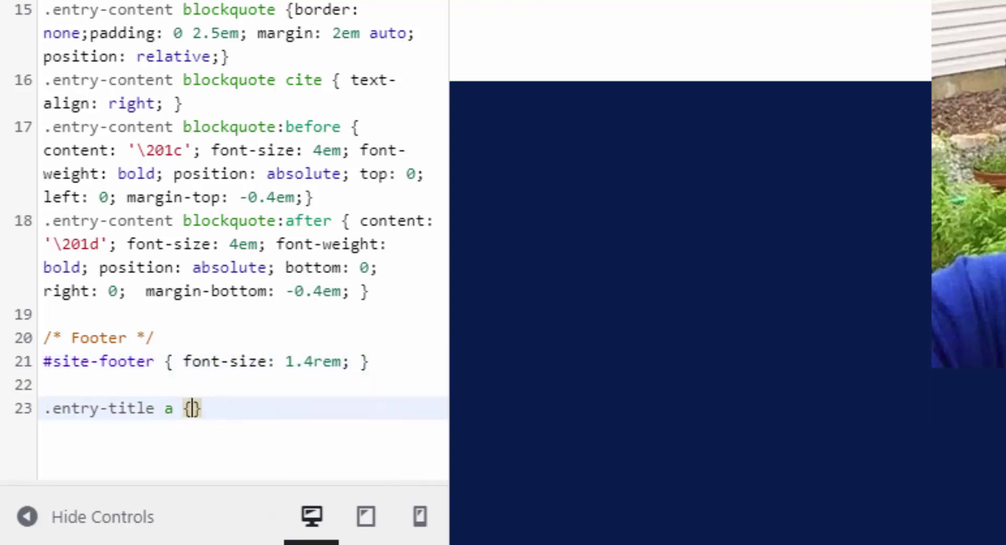
pyautogui.hotkey('ctrl', 'v')
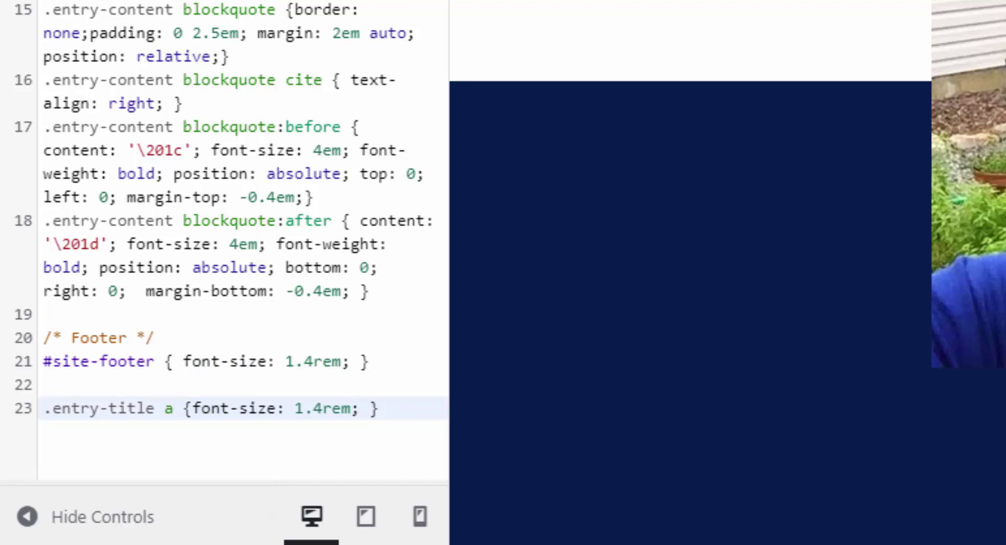
pyautogui.write('!important')
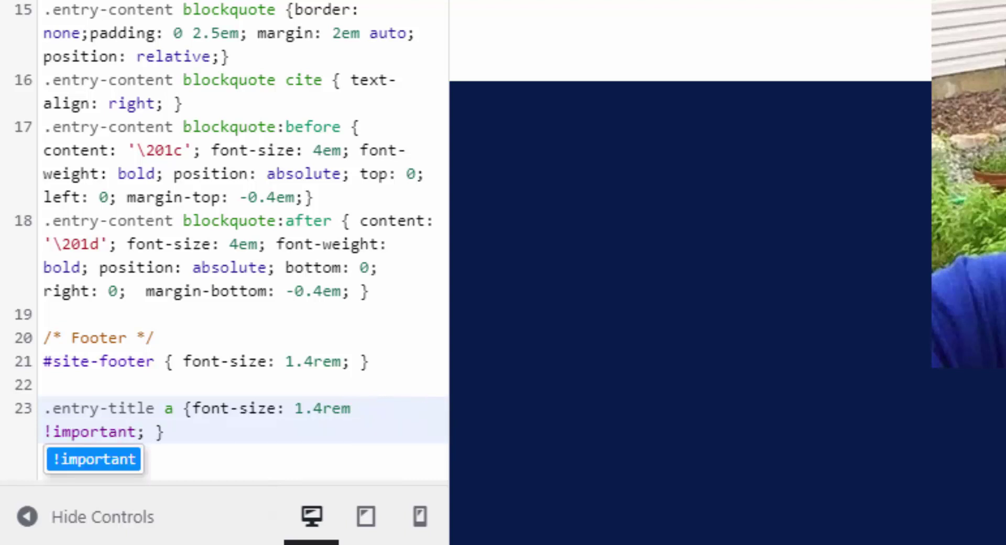
pyautogui.click(127, 408)
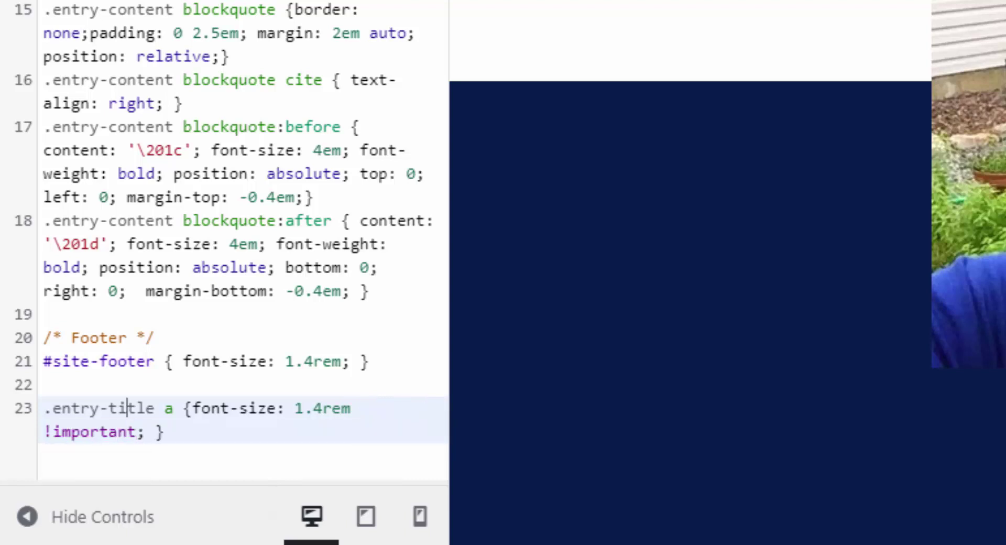